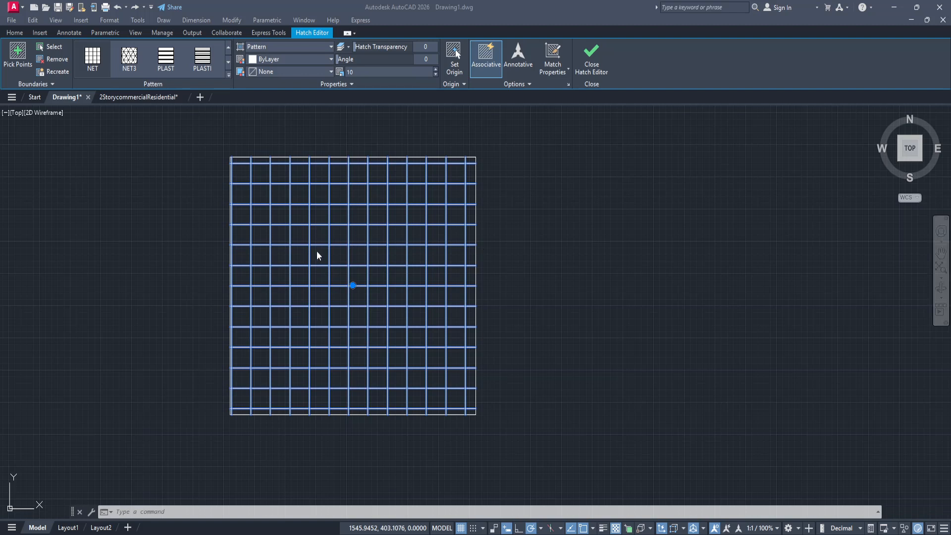
pyautogui.click(247, 185)
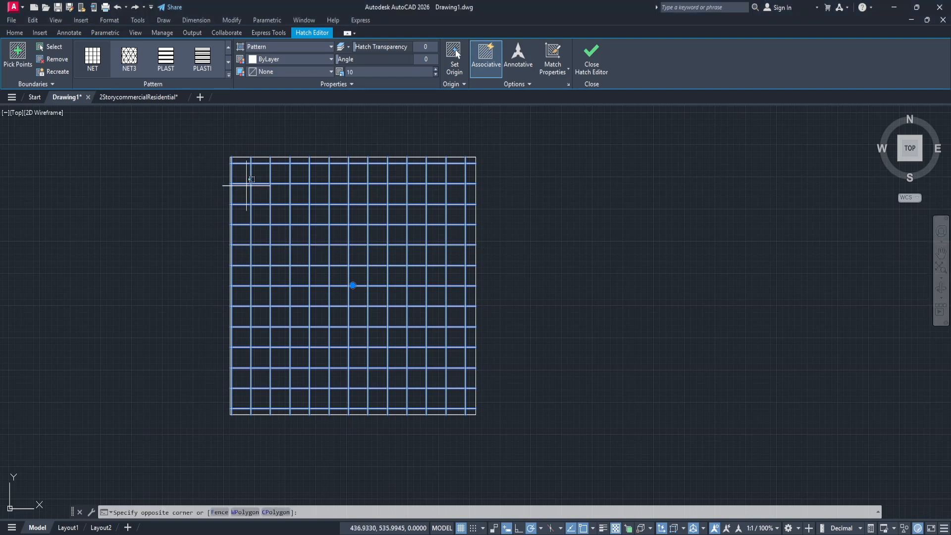
pyautogui.click(554, 208)
pyautogui.press('Escape')
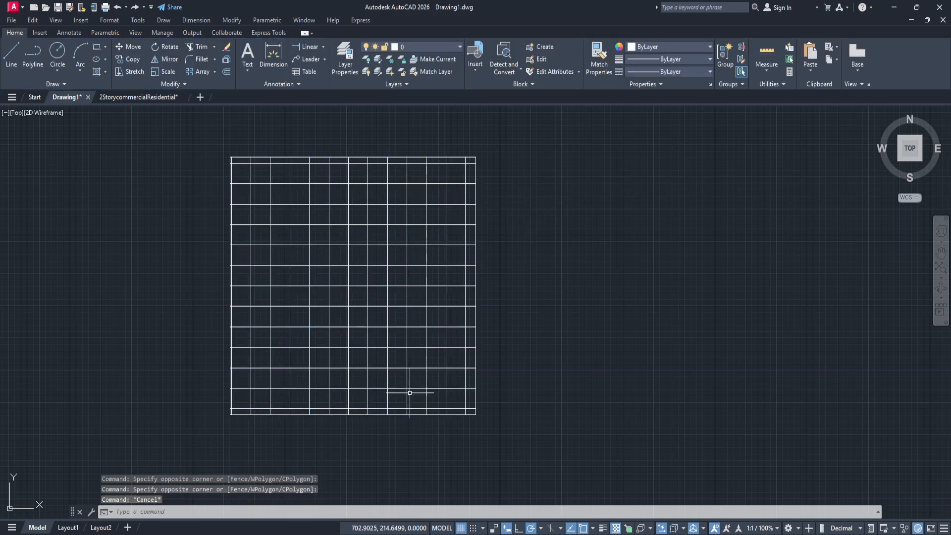
pyautogui.click(348, 279)
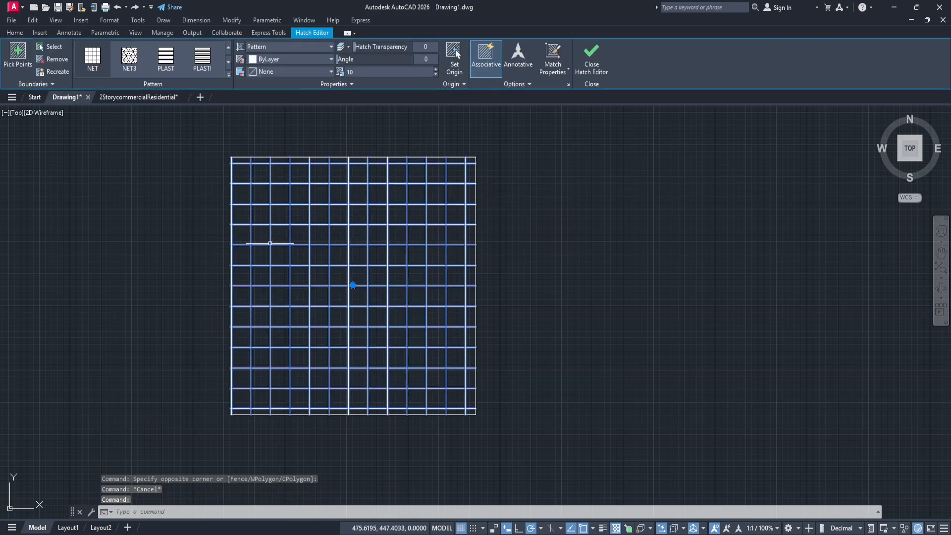
pyautogui.press('Escape')
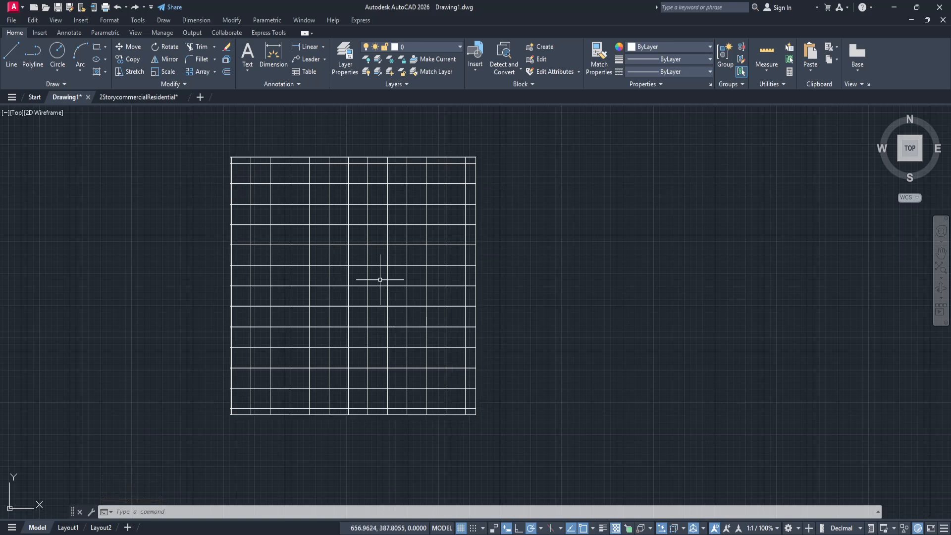
pyautogui.moveTo(517, 295); pyautogui.dragTo(559, 293, button='middle')
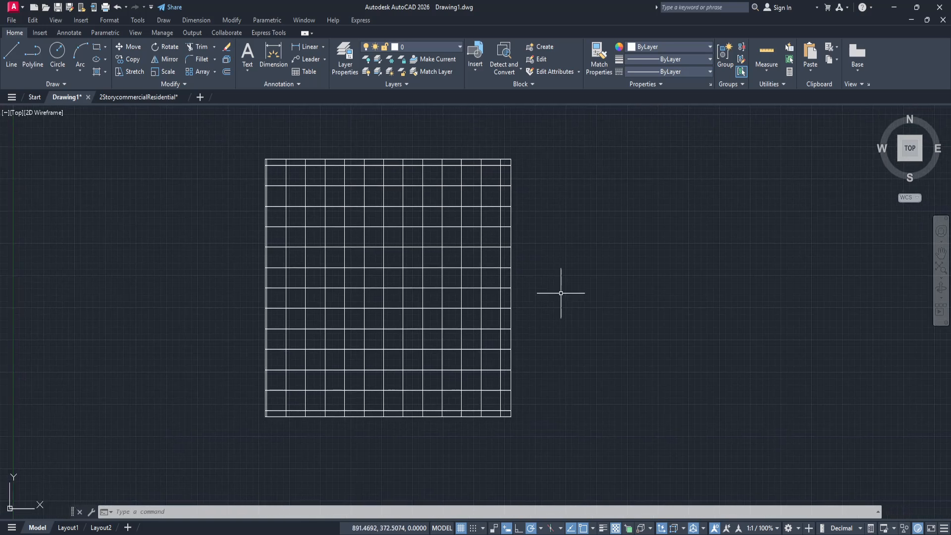
# Step: Set the origin of the square's NET3 grid hatch to the square's lower-left corner, then deselect the hatch
pyautogui.click(406, 264)
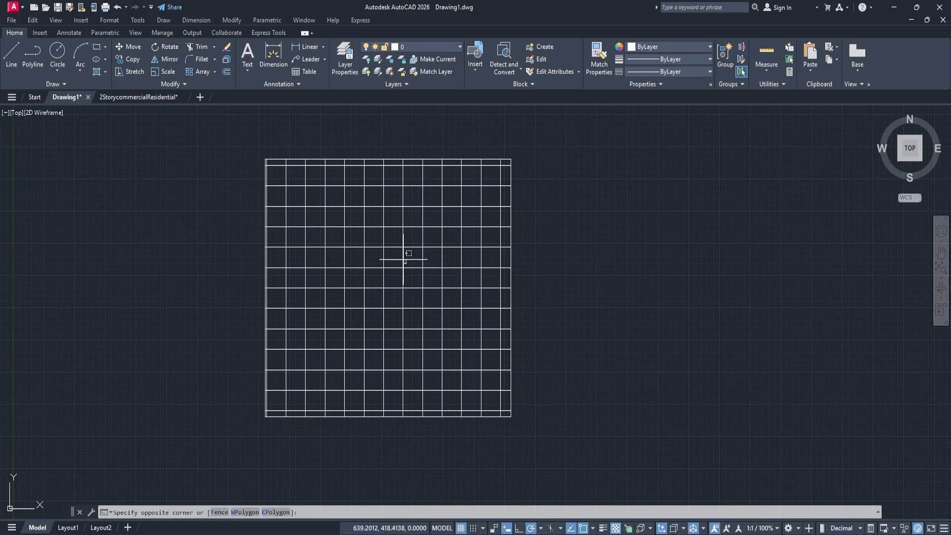
pyautogui.click(363, 204)
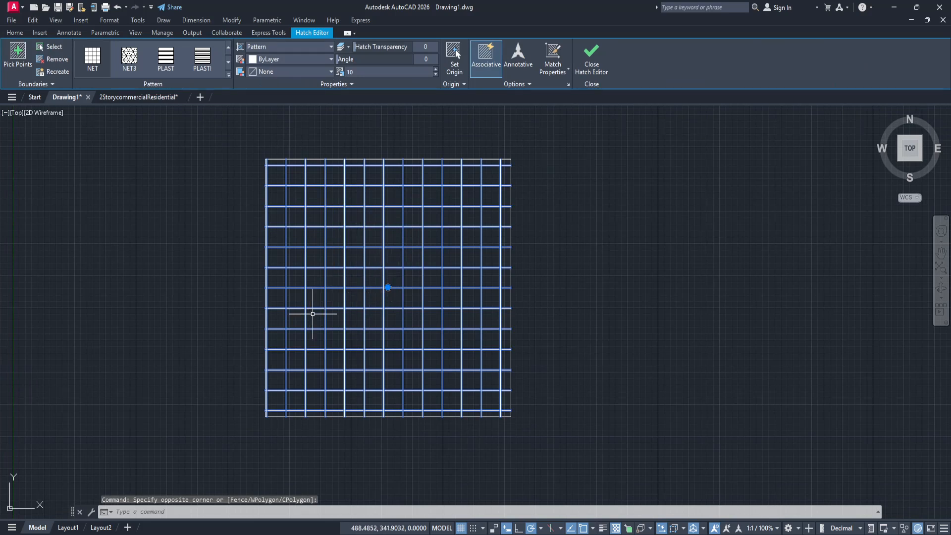
pyautogui.scroll(3, 265, 417)
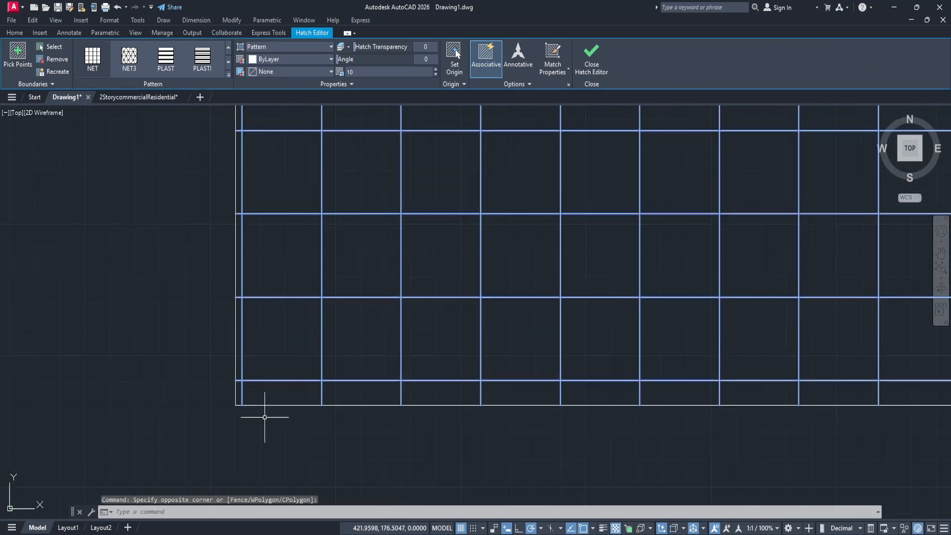
pyautogui.scroll(3, 234, 385)
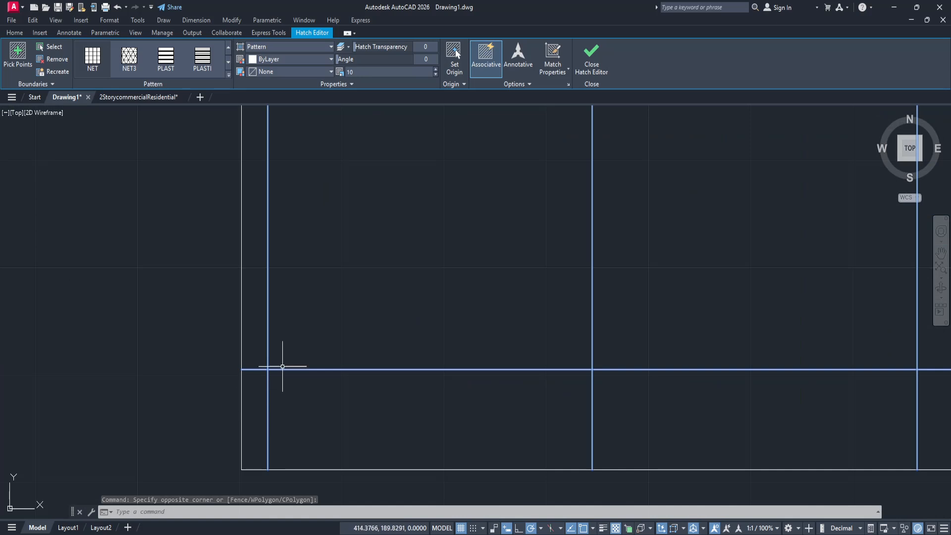
pyautogui.scroll(-4, 282, 367)
pyautogui.scroll(-2, 268, 384)
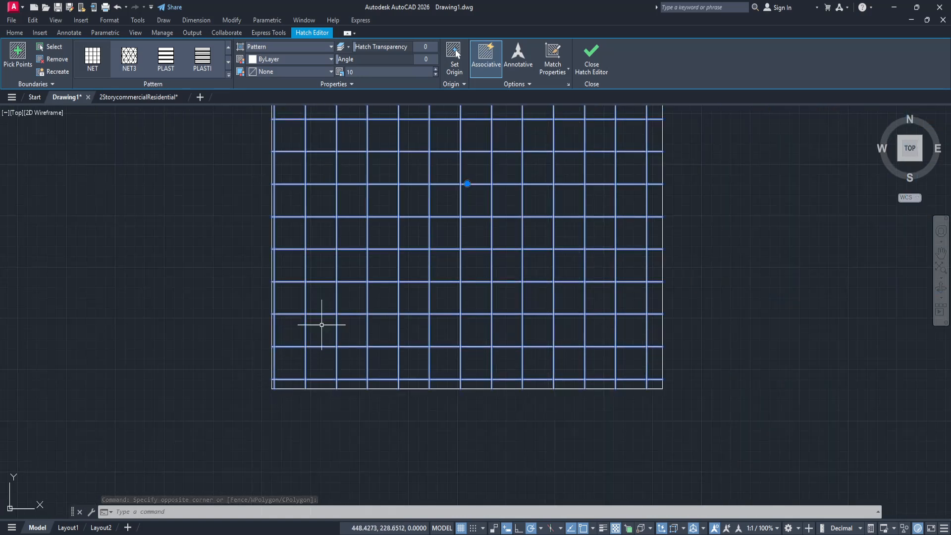
pyautogui.scroll(-4, 347, 292)
pyautogui.scroll(-1, 345, 324)
pyautogui.scroll(3, 375, 293)
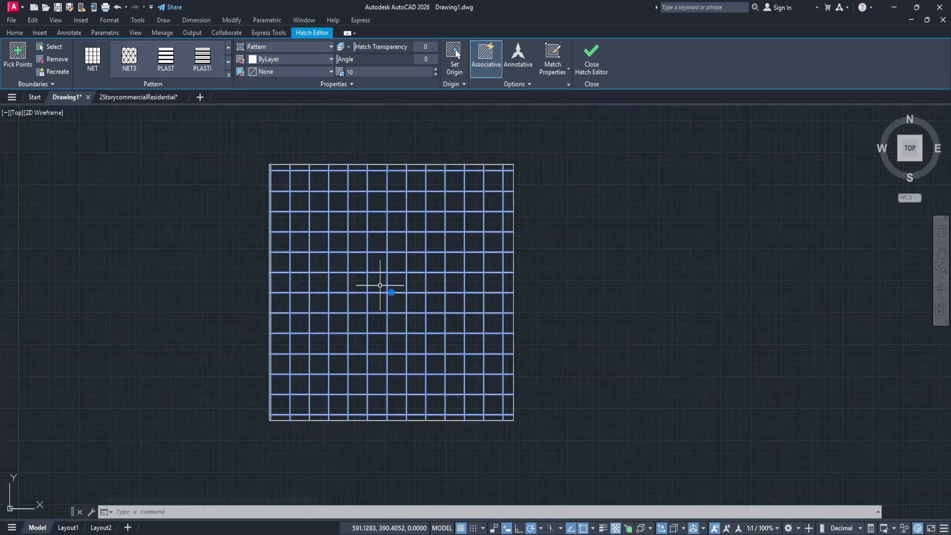
pyautogui.moveTo(380, 285); pyautogui.dragTo(382, 303, button='middle')
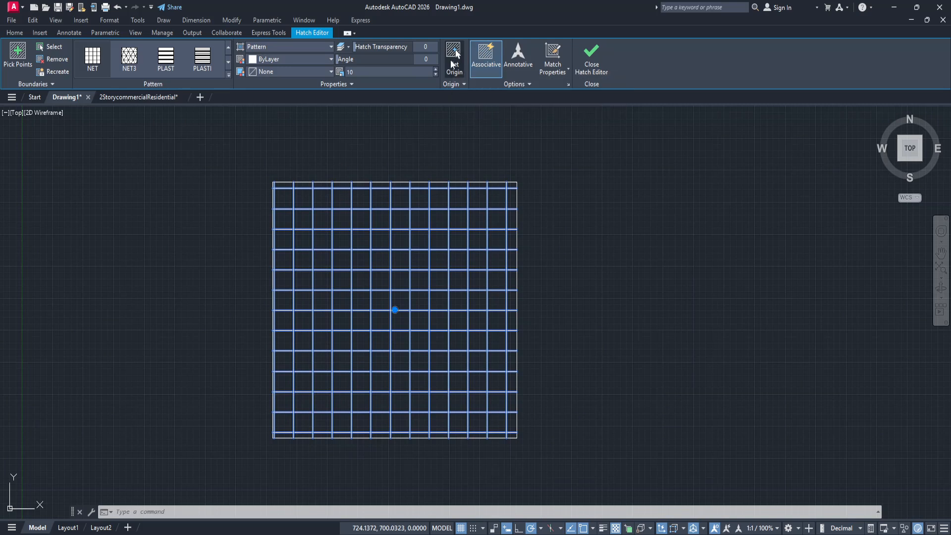
pyautogui.click(455, 54)
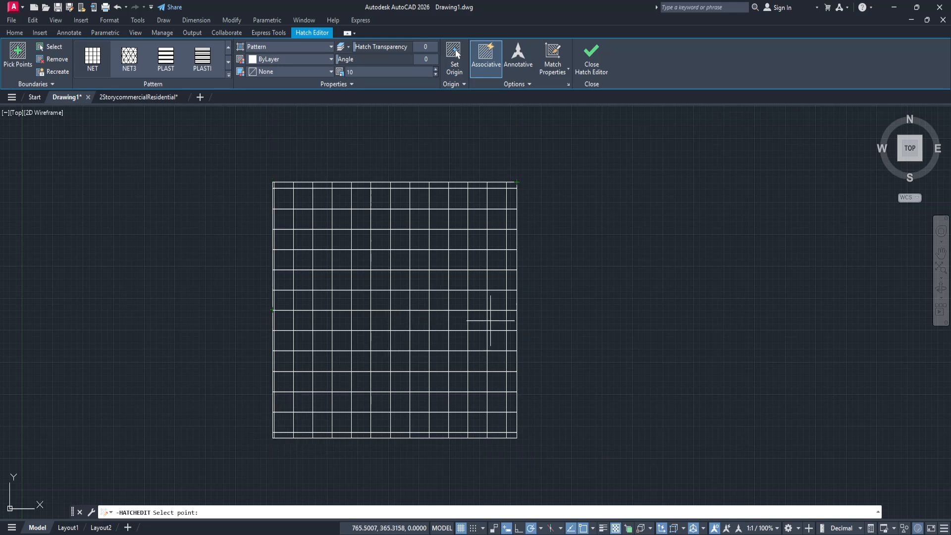
pyautogui.moveTo(497, 325); pyautogui.dragTo(561, 312, button='middle')
pyautogui.scroll(2, 522, 318)
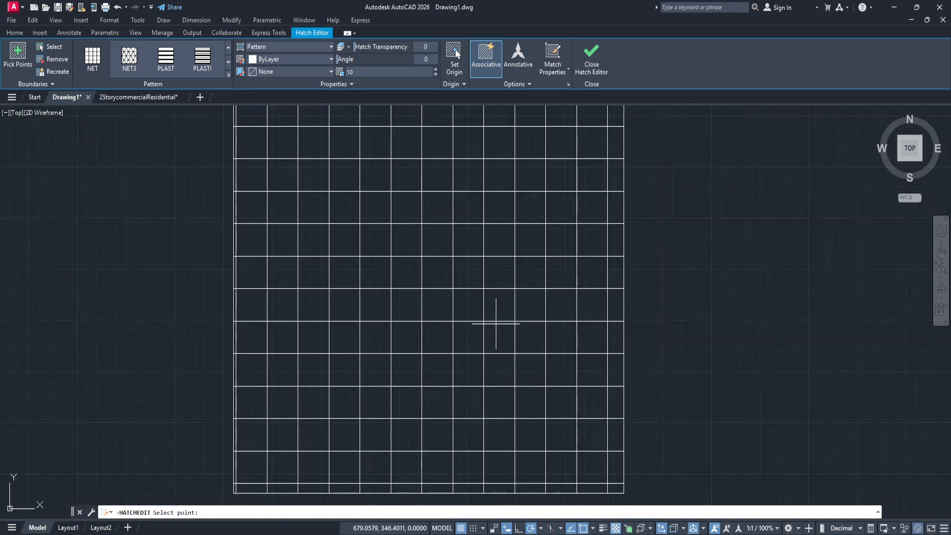
pyautogui.scroll(-2, 499, 318)
pyautogui.moveTo(484, 325)
pyautogui.mouseDown(button='middle')
pyautogui.moveTo(511, 324)
pyautogui.moveTo(486, 329)
pyautogui.mouseUp(button='middle')
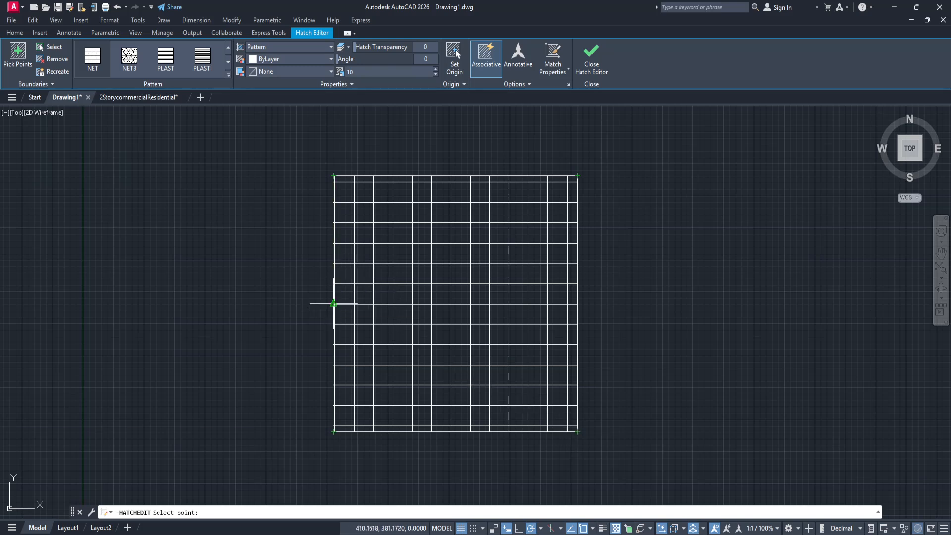
pyautogui.click(334, 432)
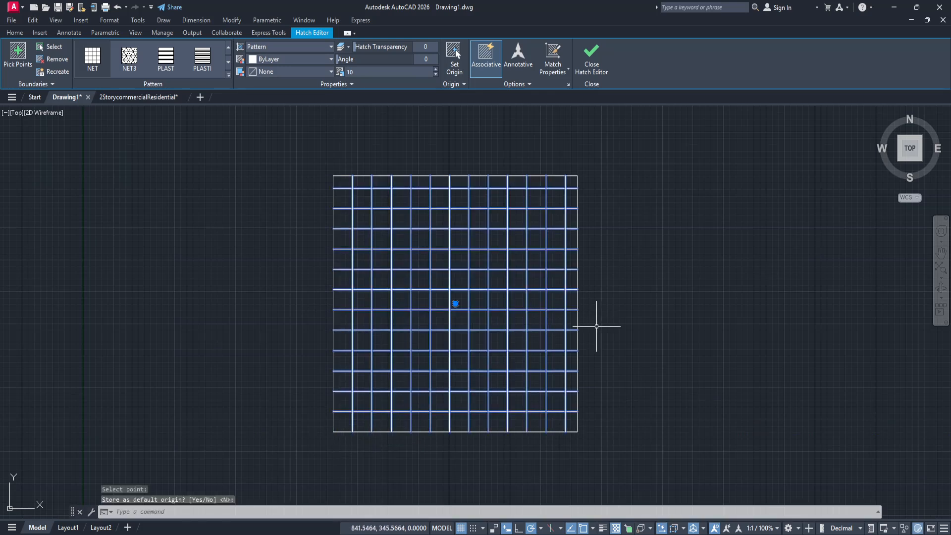
pyautogui.press('Escape')
# Step: Stretch the square boundary's right edge slightly outward to the right by its midpoint grip
pyautogui.moveTo(555, 319); pyautogui.dragTo(519, 325, button='middle')
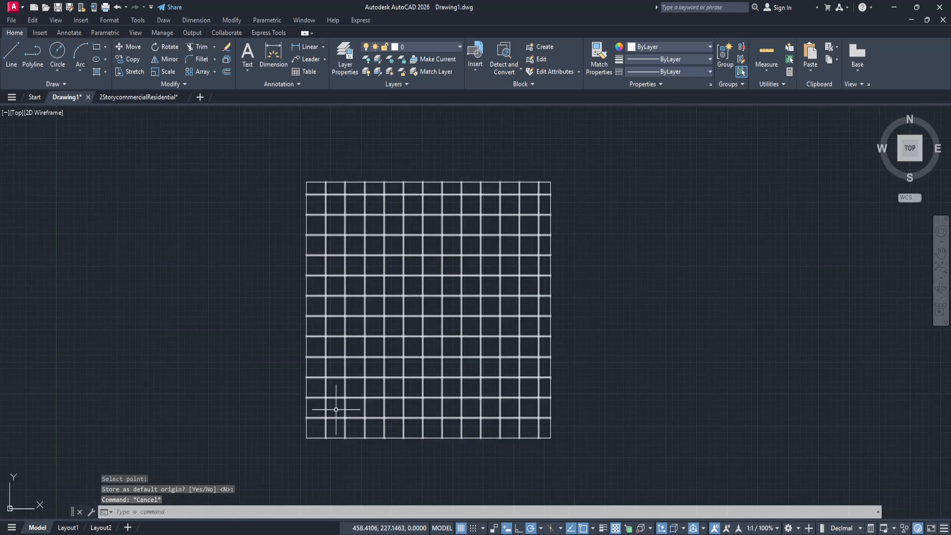
pyautogui.scroll(2, 330, 416)
pyautogui.scroll(4, 284, 447)
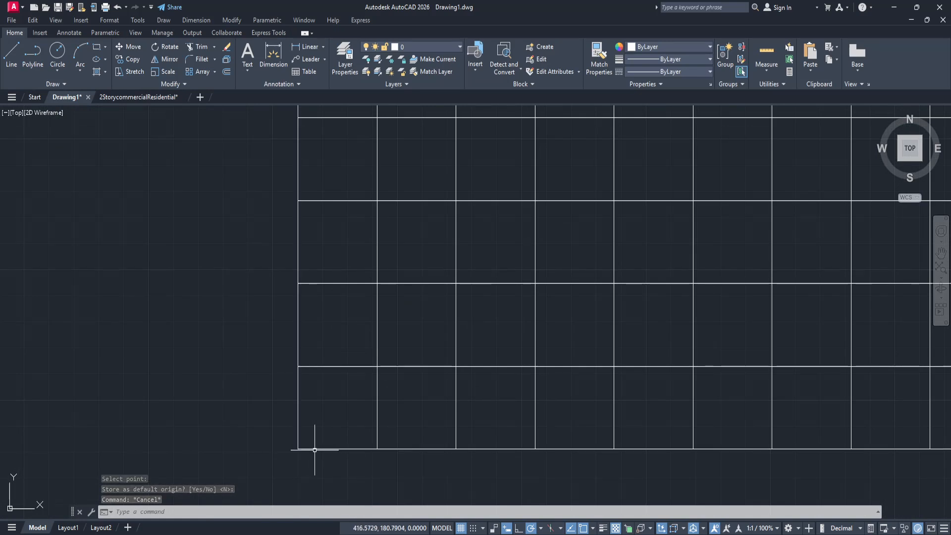
pyautogui.scroll(-6, 317, 448)
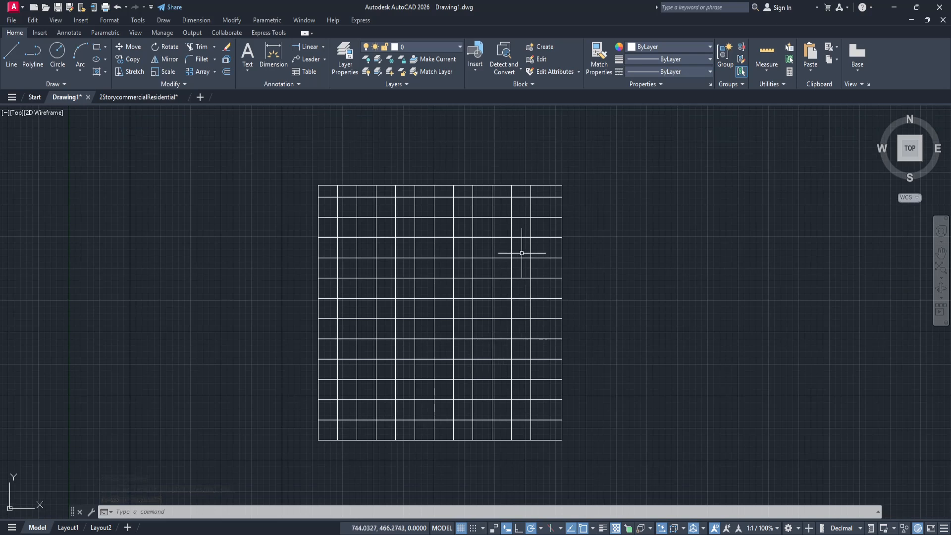
pyautogui.moveTo(569, 295); pyautogui.dragTo(539, 307, button='middle')
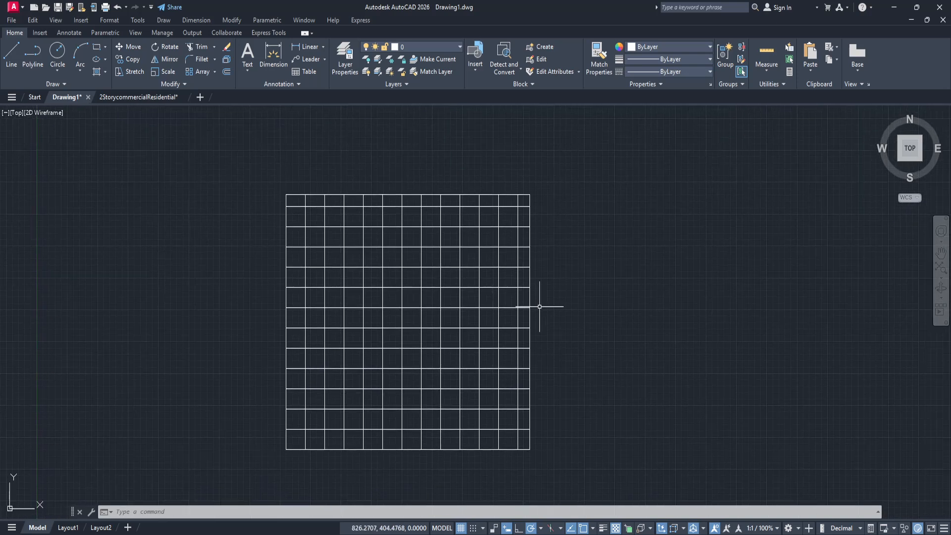
pyautogui.click(530, 239)
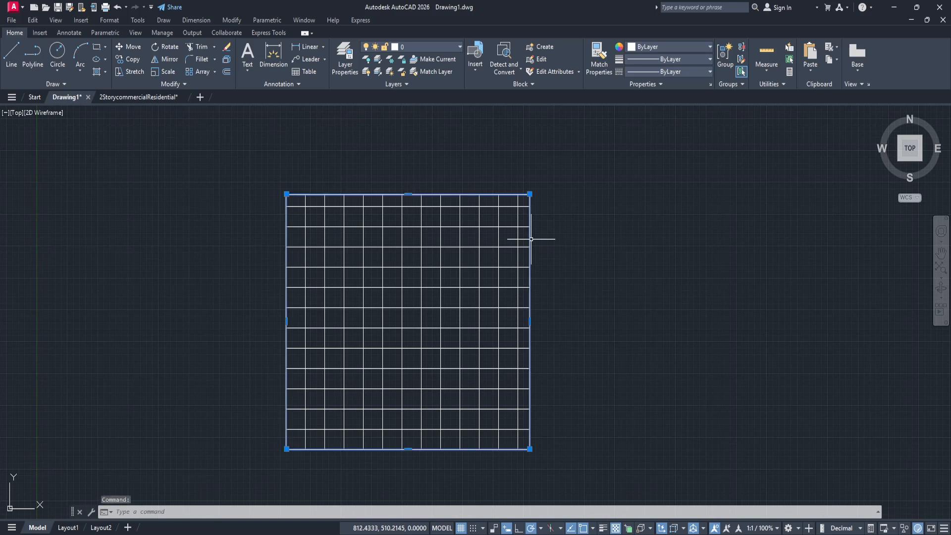
pyautogui.click(530, 322)
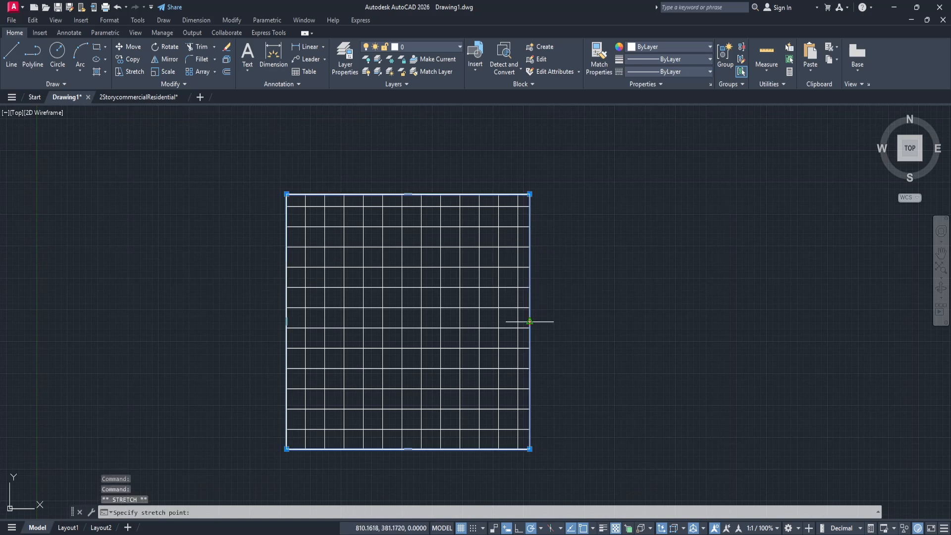
pyautogui.click(535, 322)
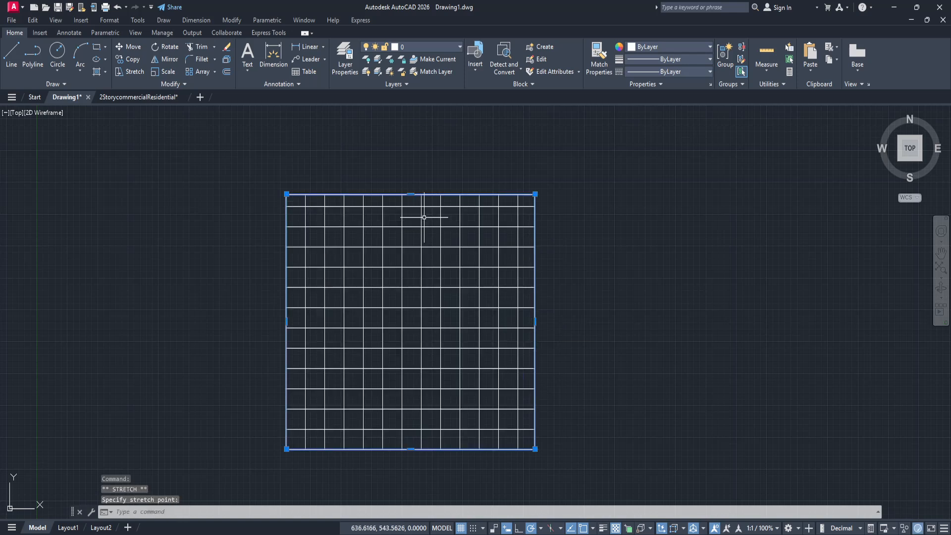
# Step: Stretch the square boundary's top edge upward by about 15 units and clear the selection
pyautogui.click(411, 193)
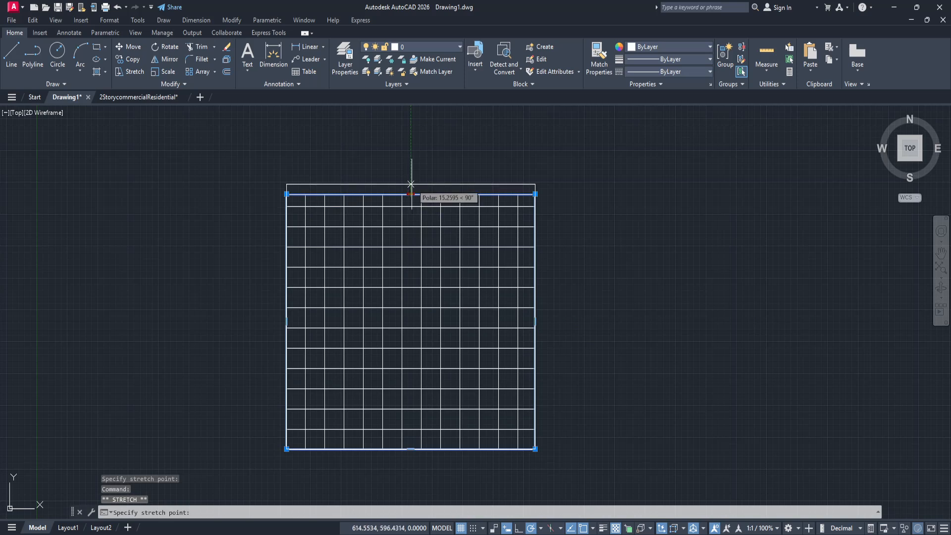
pyautogui.click(411, 184)
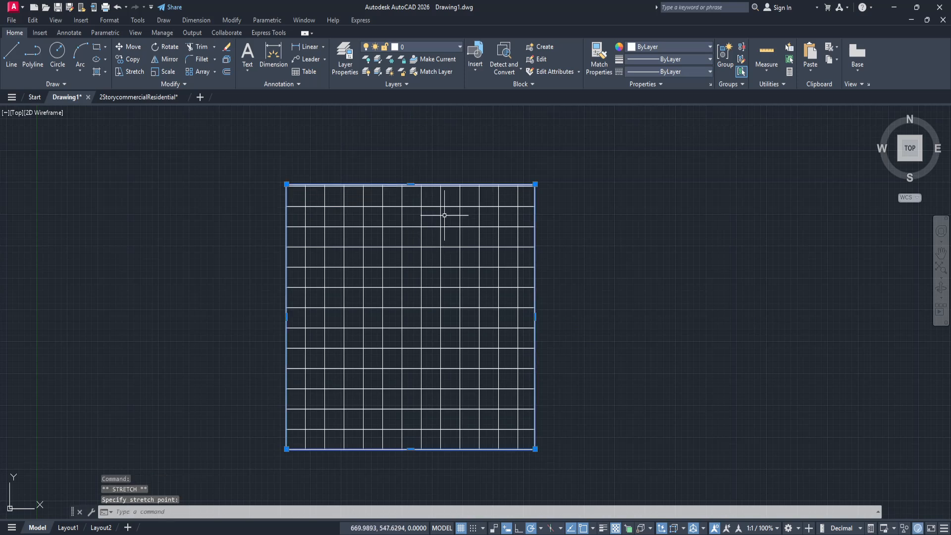
pyautogui.click(411, 184)
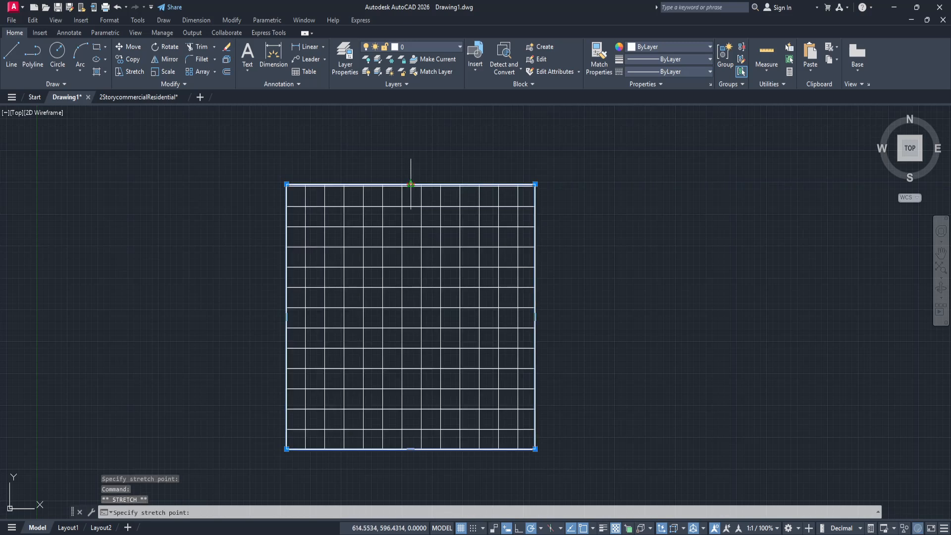
pyautogui.click(410, 183)
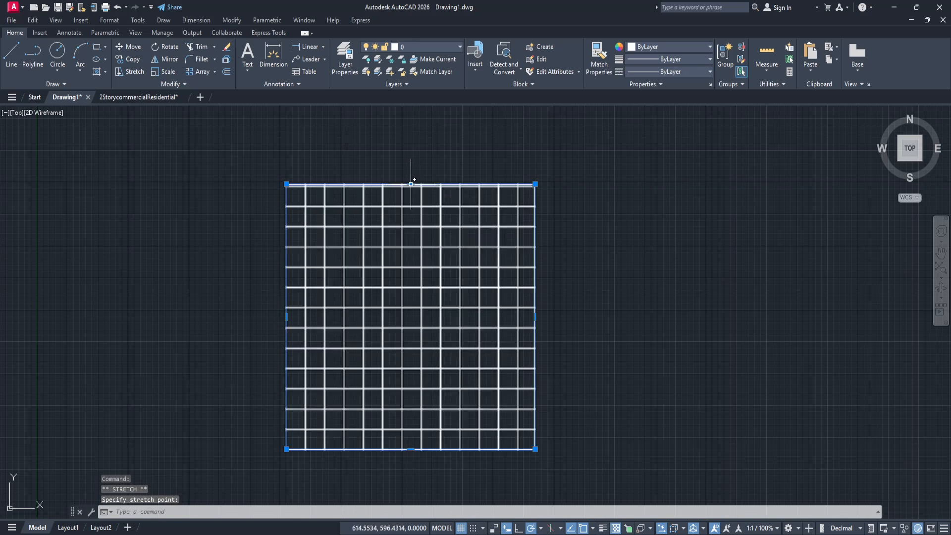
pyautogui.click(411, 184)
pyautogui.press('Escape')
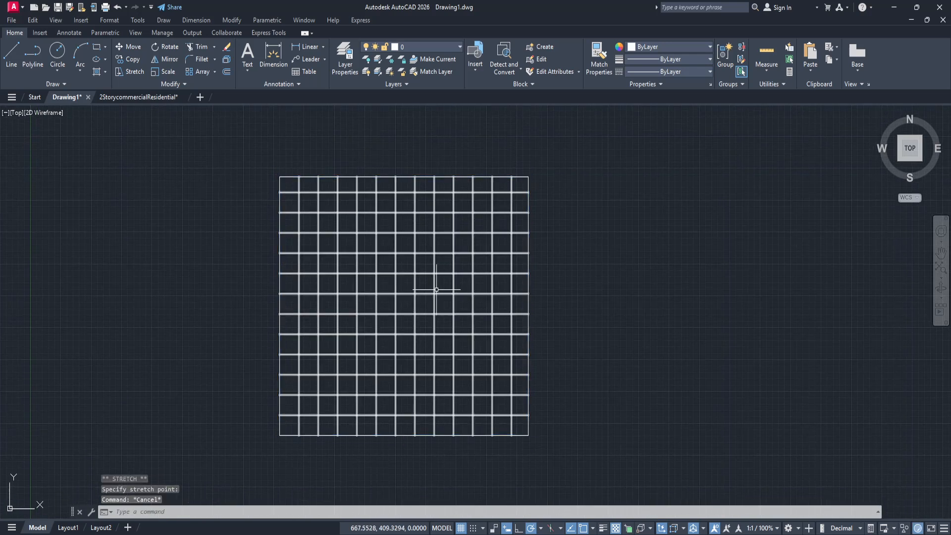
pyautogui.moveTo(436, 288); pyautogui.dragTo(493, 300, button='middle')
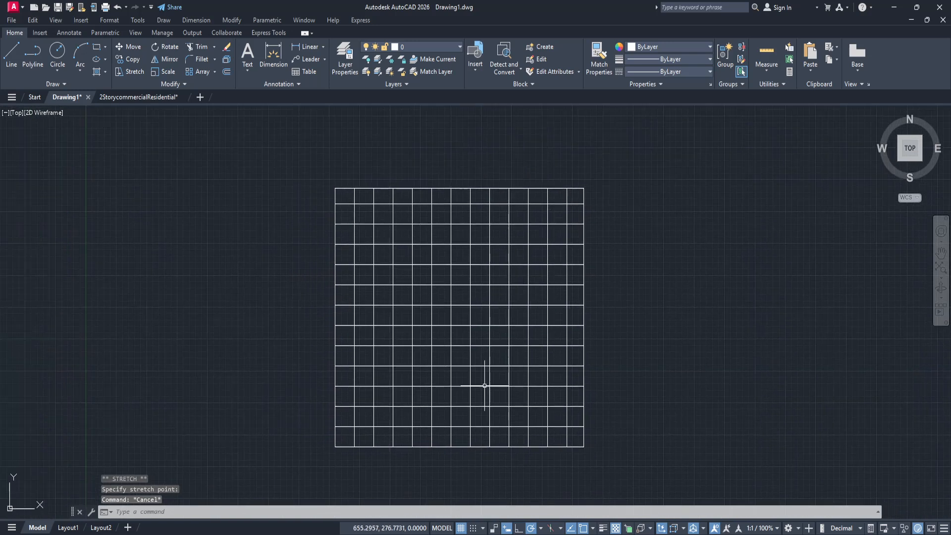
pyautogui.scroll(3, 461, 388)
pyautogui.scroll(-3, 461, 389)
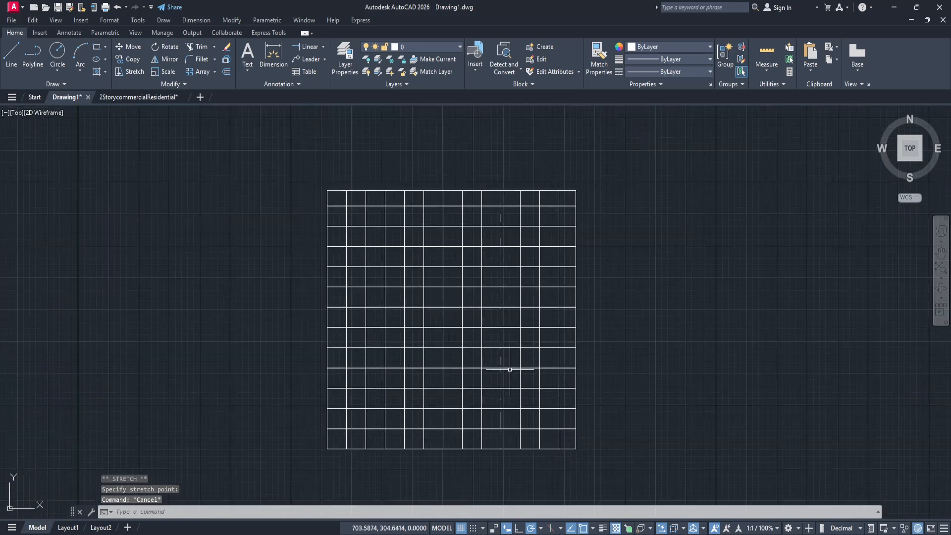
pyautogui.click(518, 342)
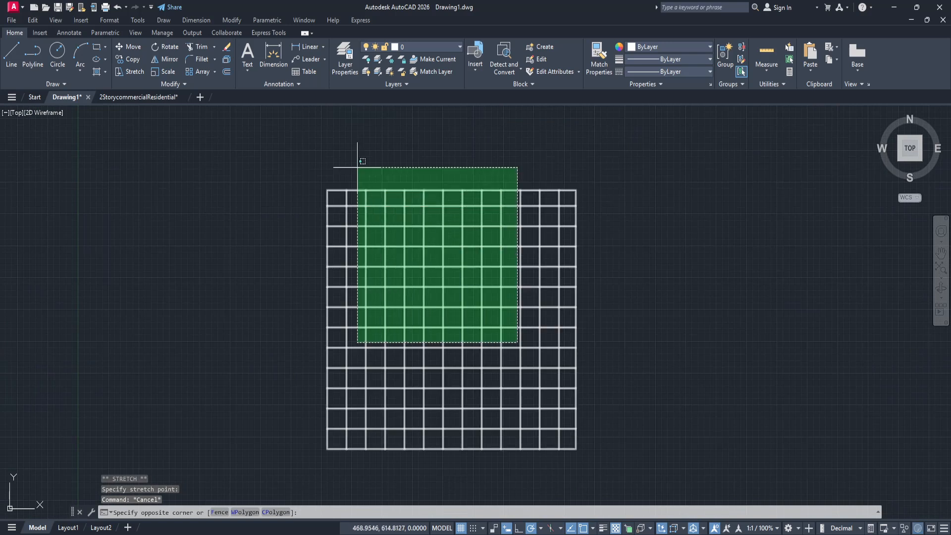
pyautogui.click(340, 148)
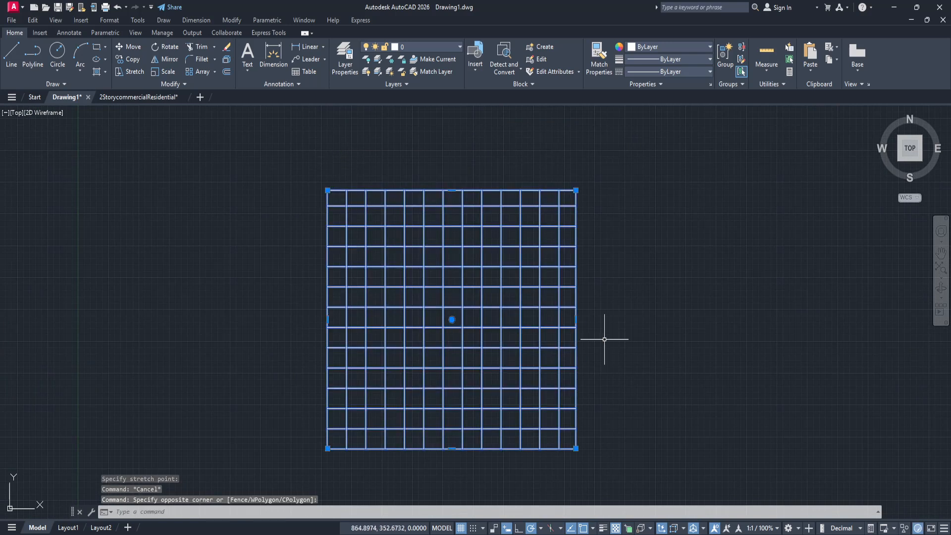
pyautogui.press('Escape')
pyautogui.moveTo(601, 337); pyautogui.dragTo(581, 312, button='middle')
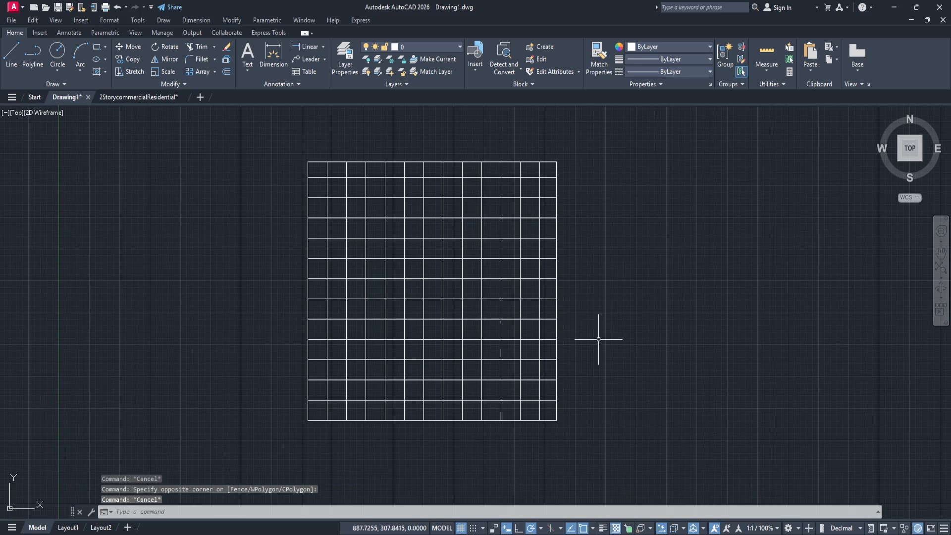